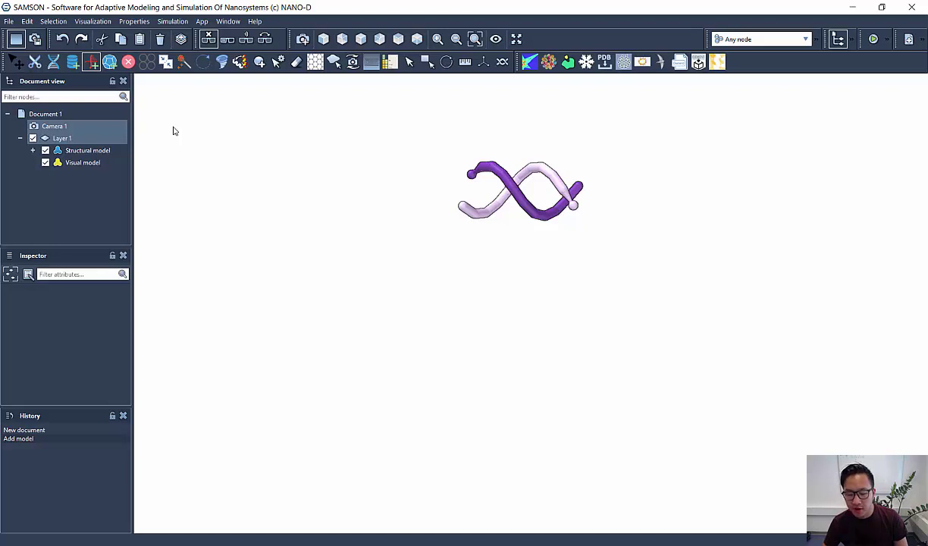
- Create a square DNA lattice of 4 by 4 double strands with the lattice creator
left_click(147, 61)
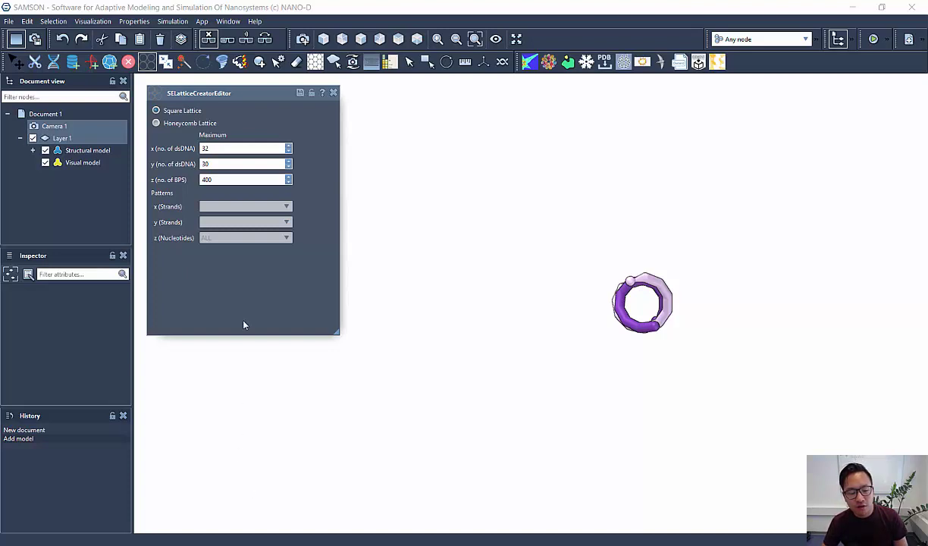
left_click_drag(237, 485, 494, 246)
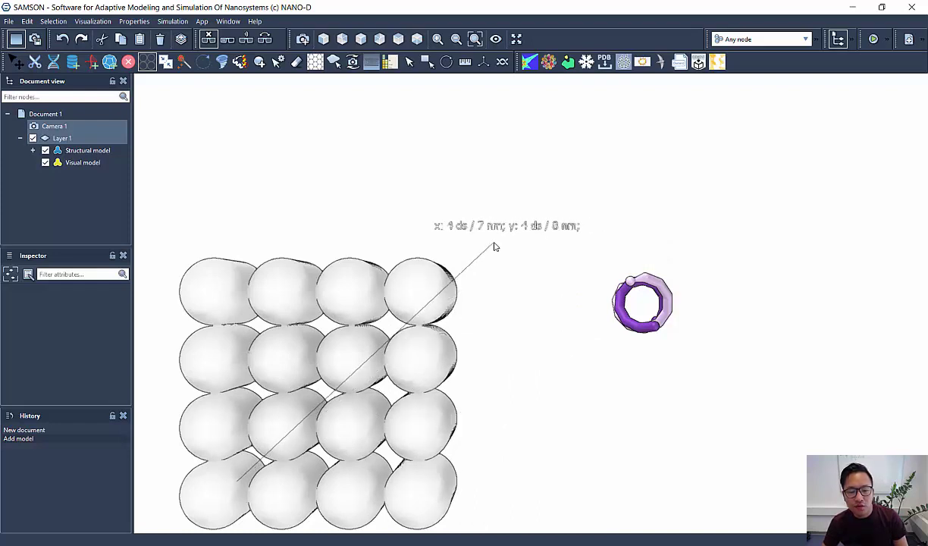
left_click_drag(493, 246, 311, 358)
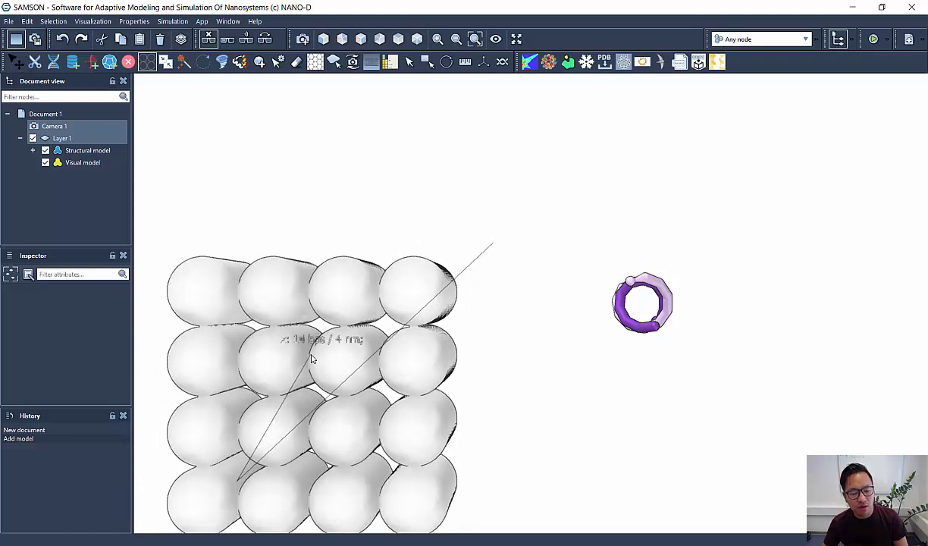
left_click_drag(310, 358, 773, 441)
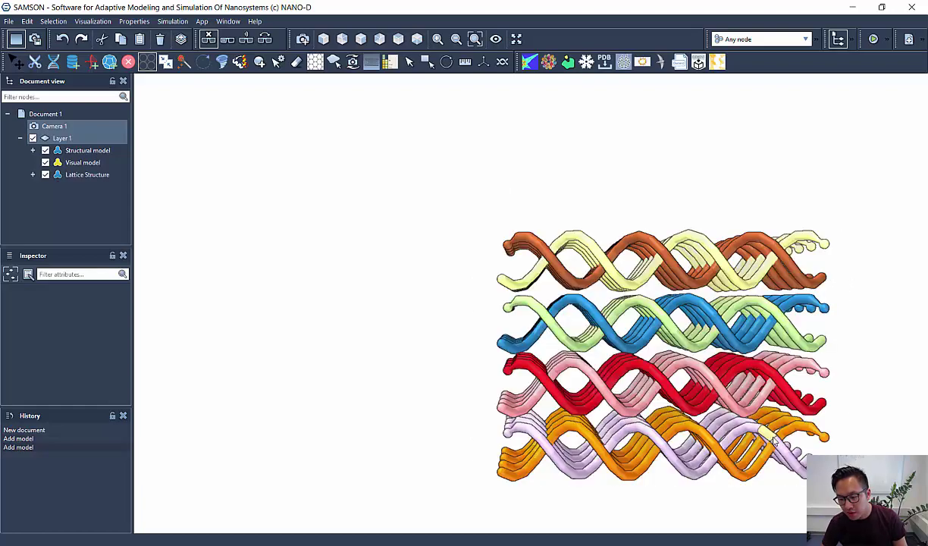
- Set the Adenita visual model's scale to 2.8 so the lattice shows individual nucleotides
scroll(644, 379, "down", 3)
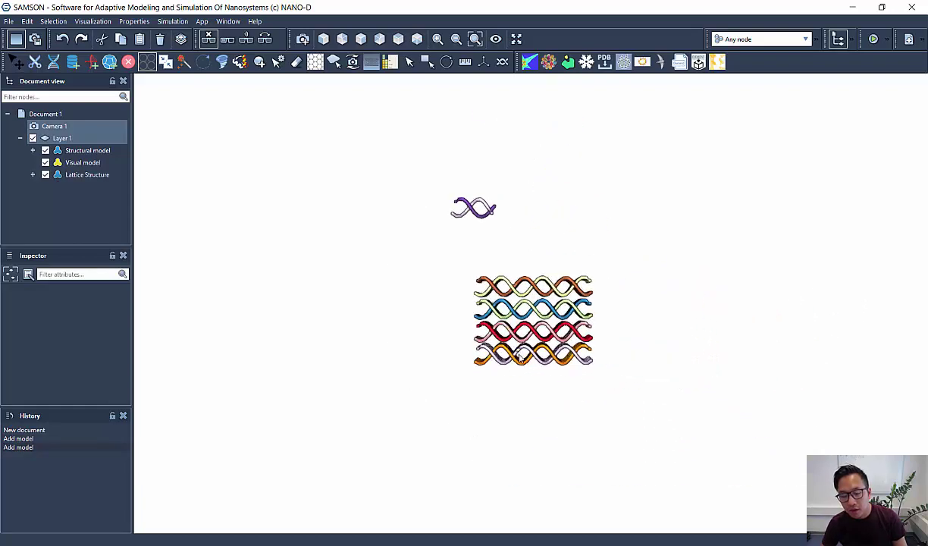
scroll(520, 354, "up", 3)
scroll(519, 354, "up", 2)
right_click_drag(341, 146, 523, 394)
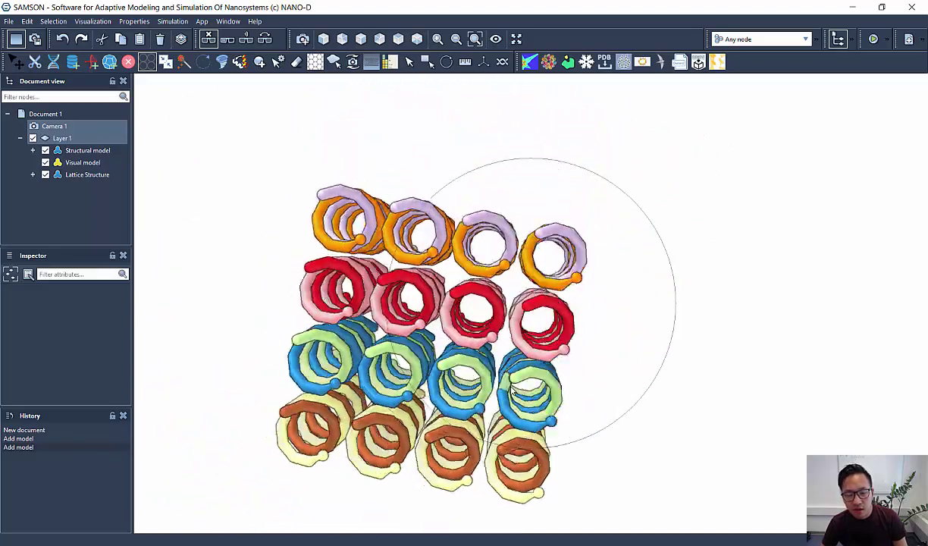
right_click(95, 163)
left_click(108, 186)
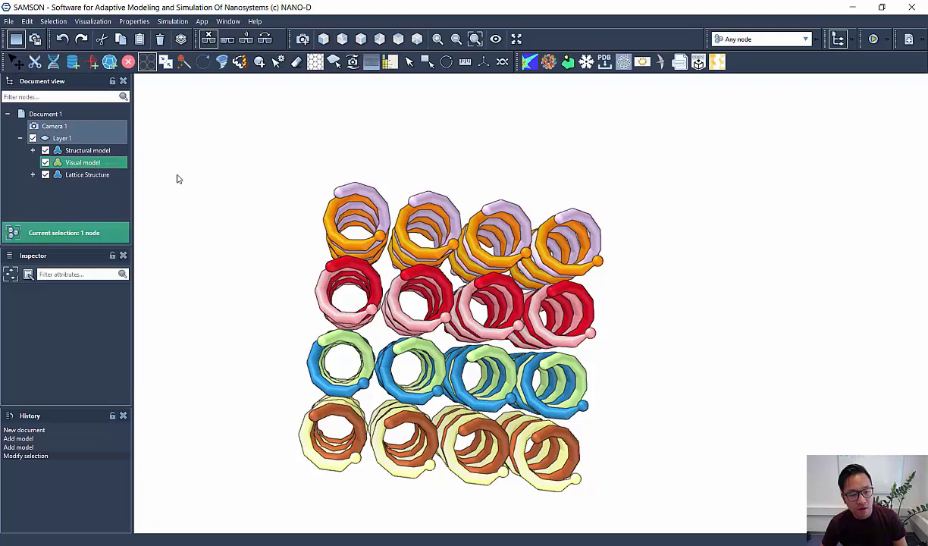
left_click_drag(246, 167, 231, 169)
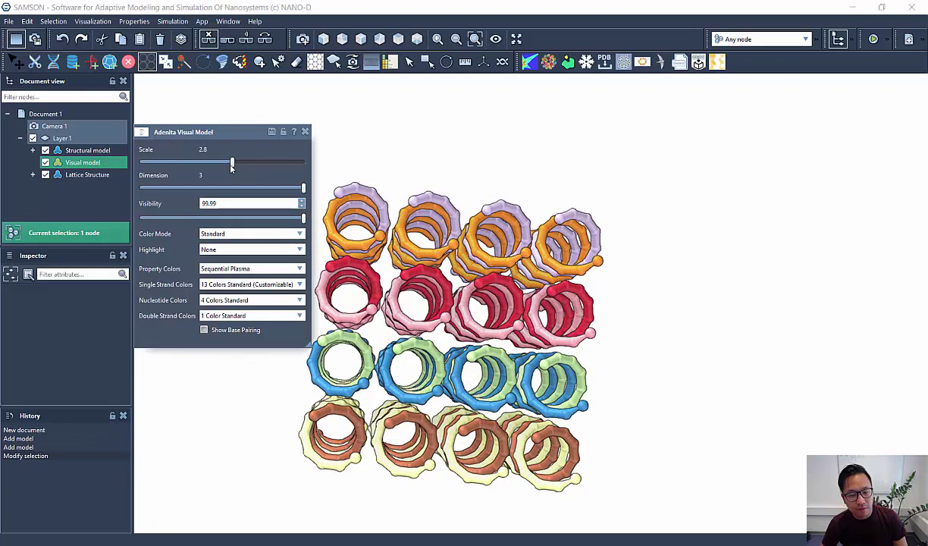
left_click(305, 132)
- Create a honeycomb DNA lattice of 2 by 5 double strands beside the square lattice
scroll(605, 312, "down", 5)
middle_click_drag(588, 401, 542, 292)
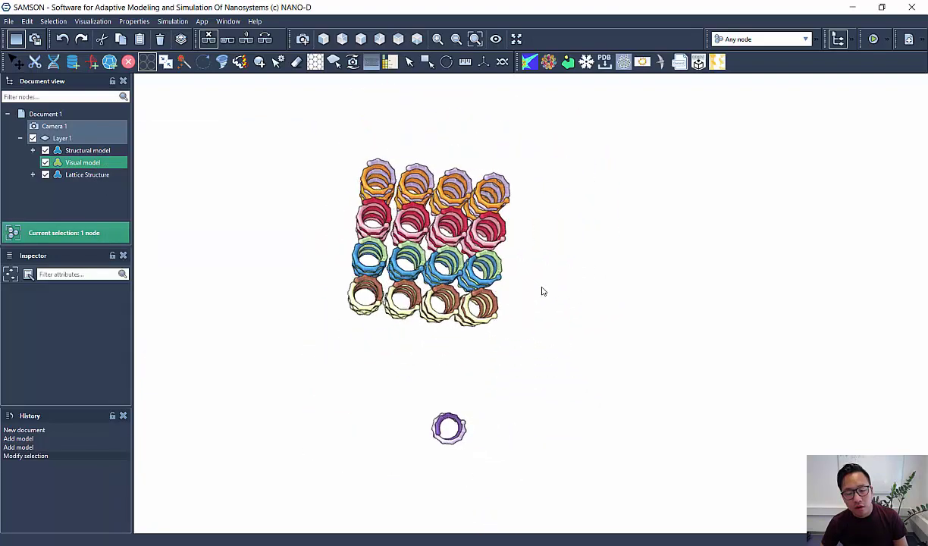
left_click(148, 62)
left_click(148, 62)
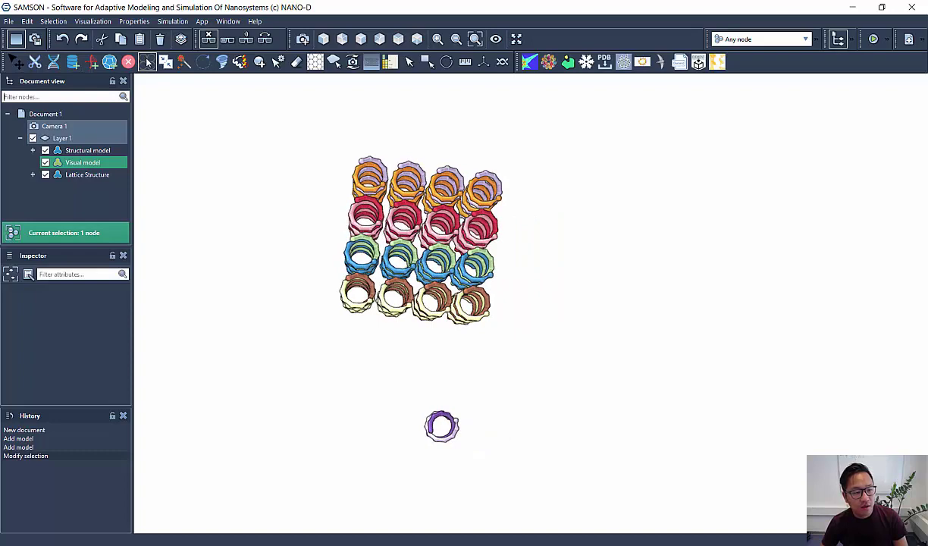
left_click(148, 62)
left_click(156, 123)
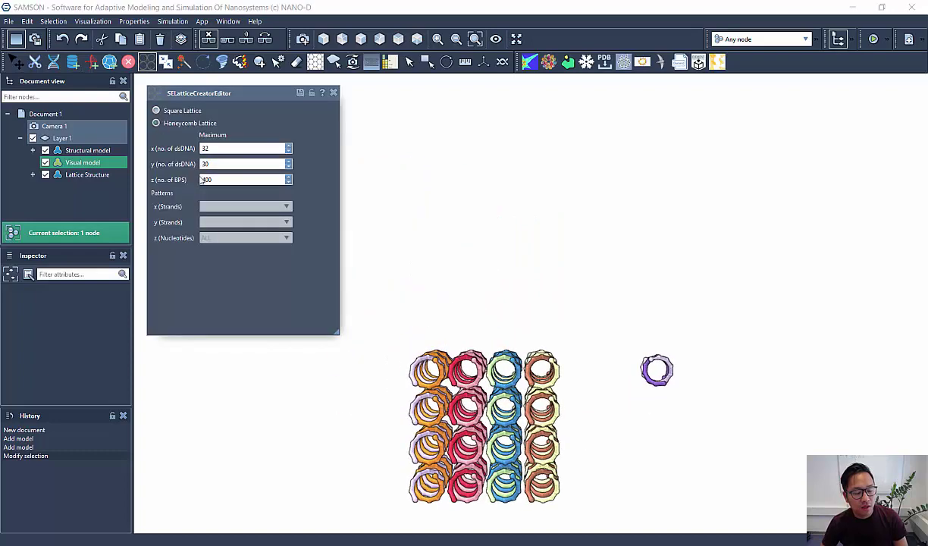
middle_click_drag(593, 321, 555, 231)
middle_click_drag(539, 273, 540, 267)
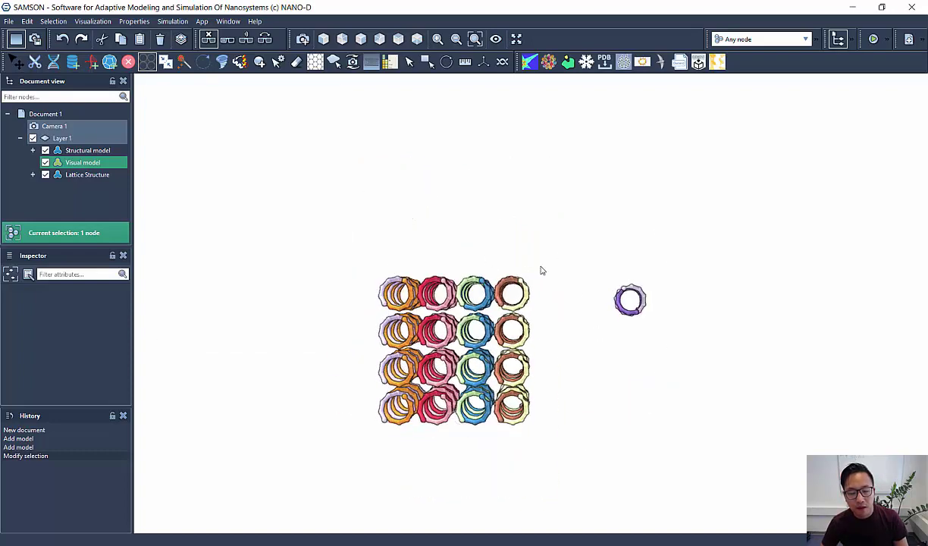
left_click_drag(494, 421, 665, 347)
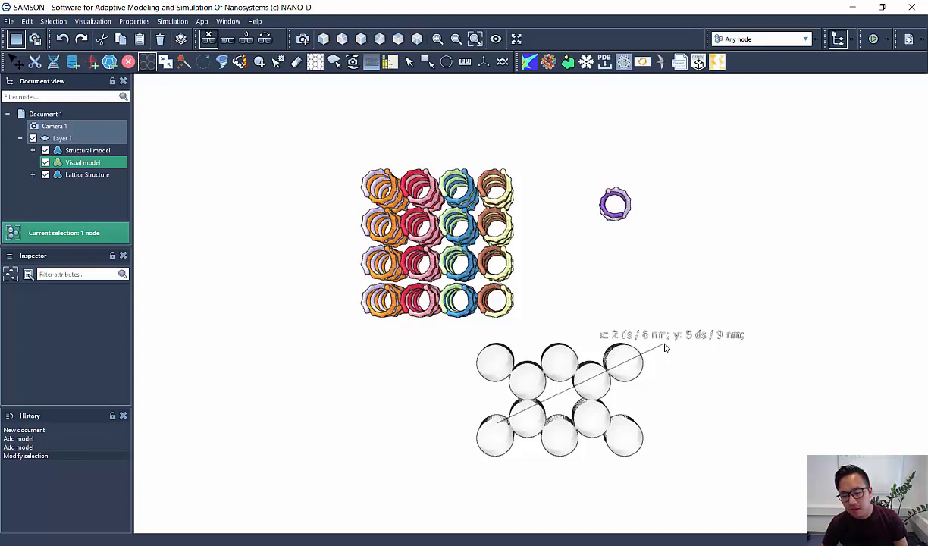
left_click_drag(662, 321, 651, 311)
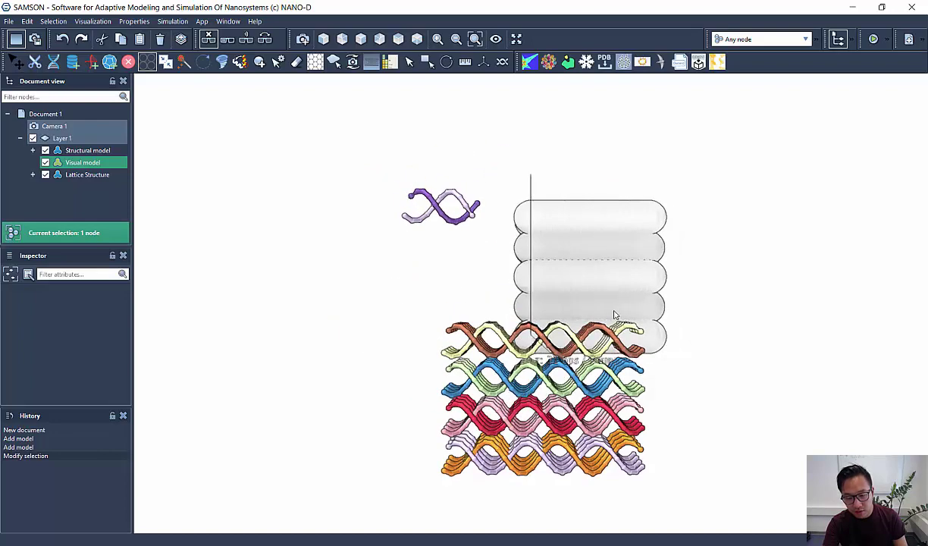
left_click(642, 301)
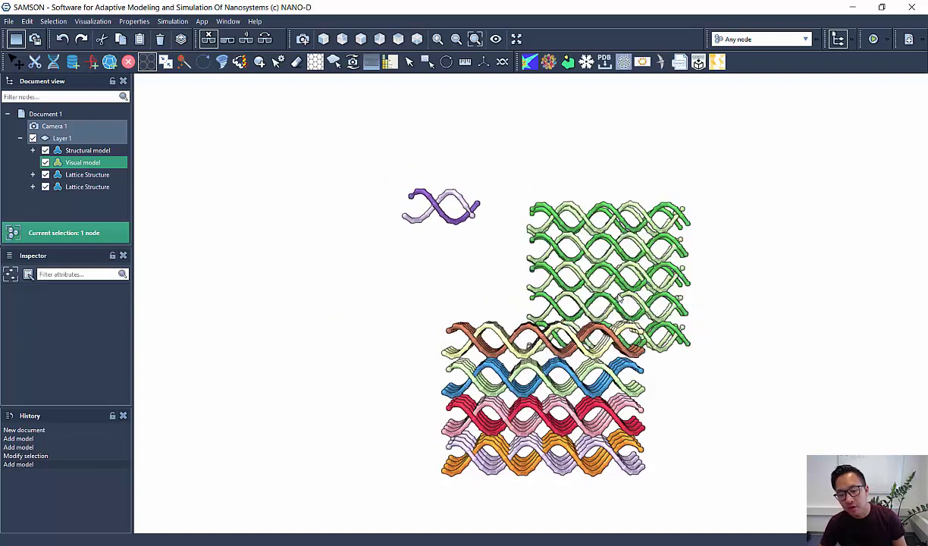
- Form a single-strand crossover between the square lattice's second and third front helices by connecting adjacent nucleotides and the leftover free ends
right_click_drag(574, 378, 645, 285)
scroll(591, 379, "up", 3)
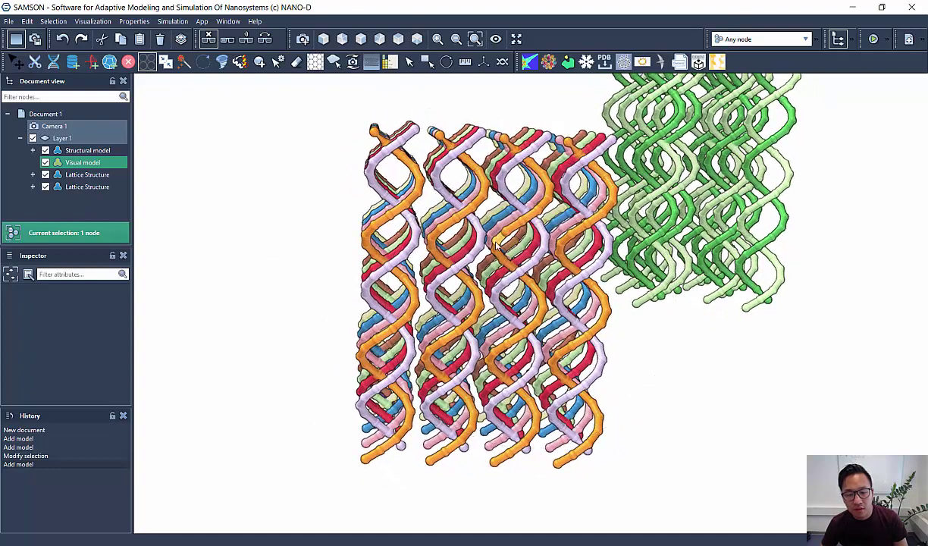
right_click_drag(327, 234, 306, 229)
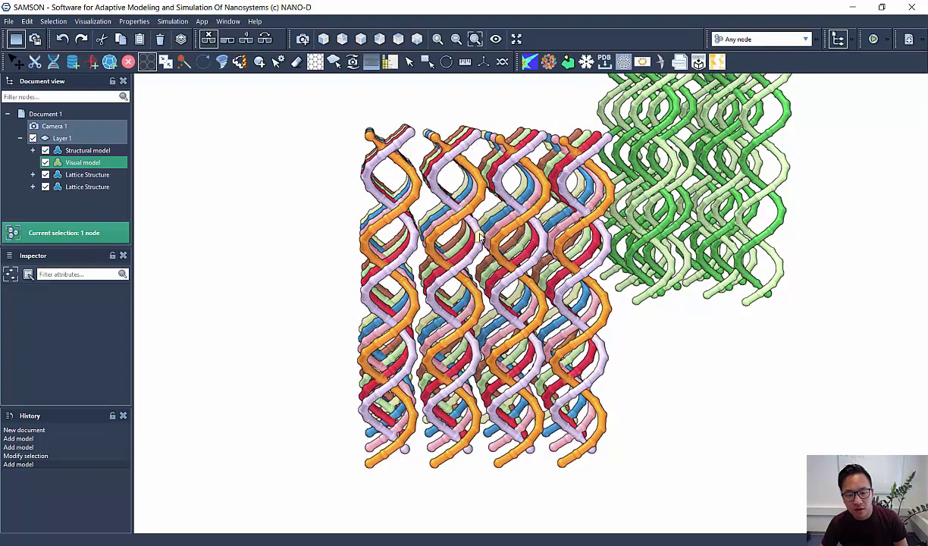
left_click(54, 63)
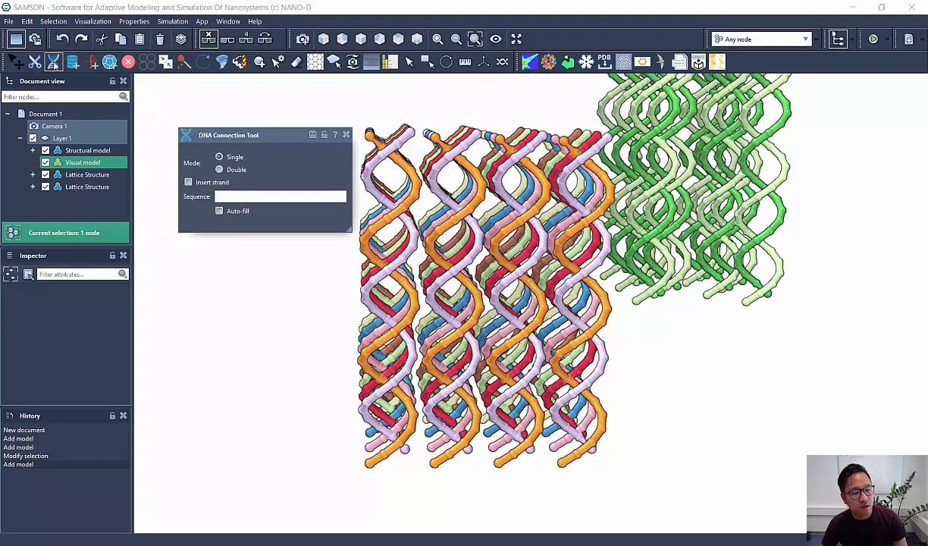
left_click_drag(282, 134, 233, 100)
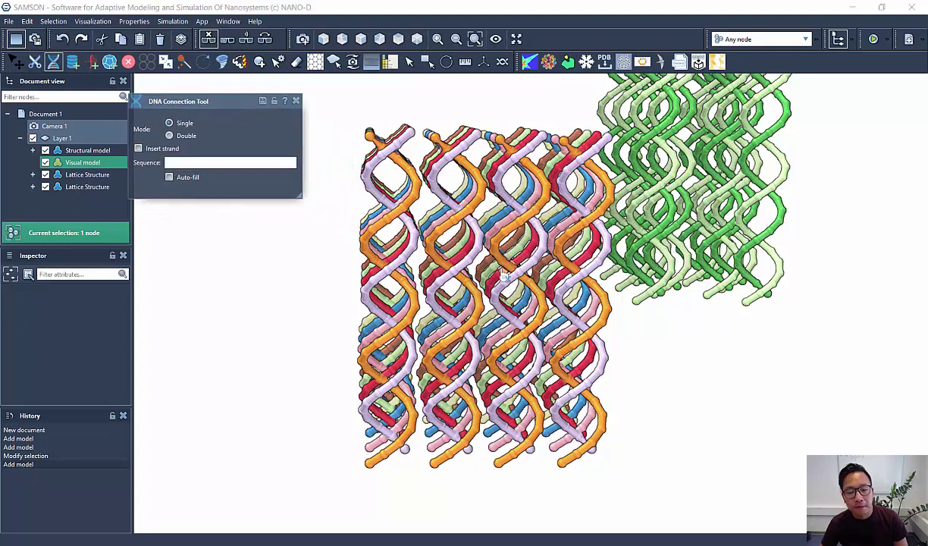
scroll(474, 241, "up", 5)
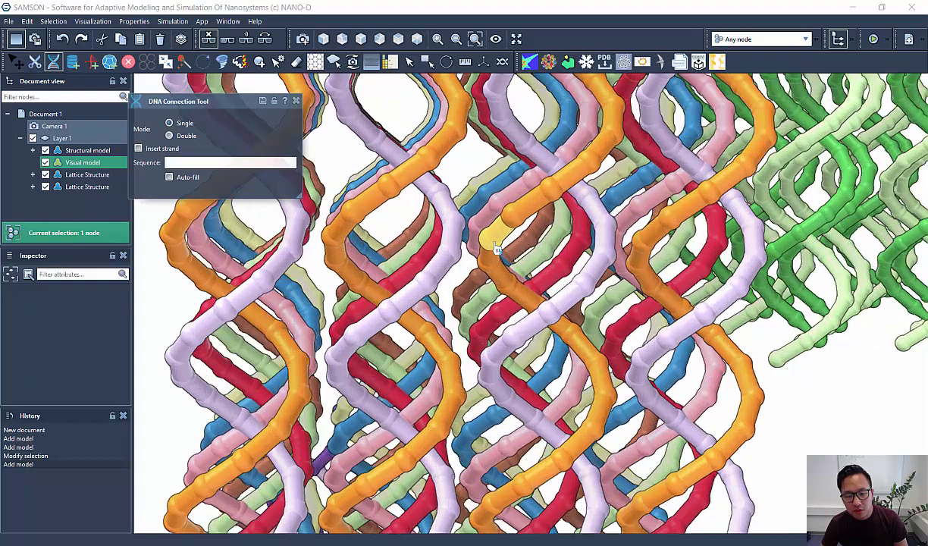
left_click(753, 39)
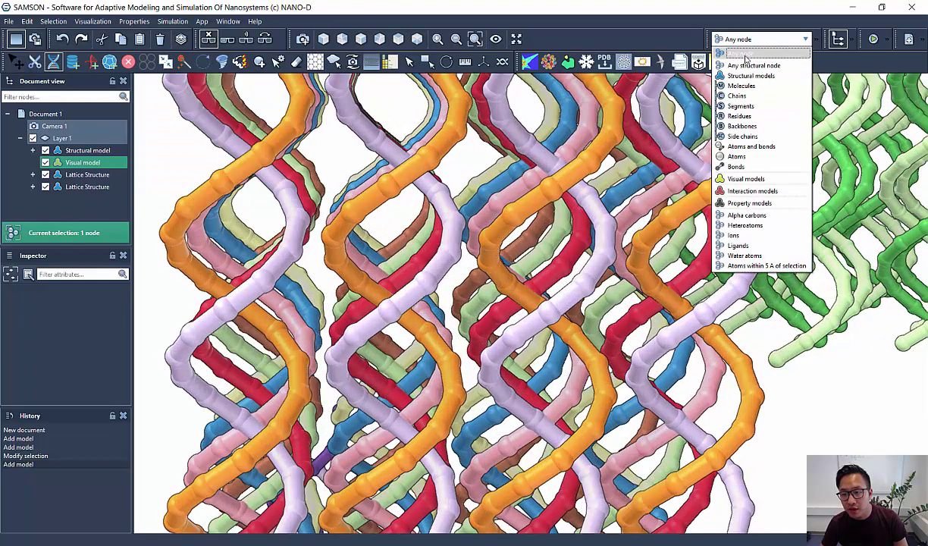
left_click(745, 56)
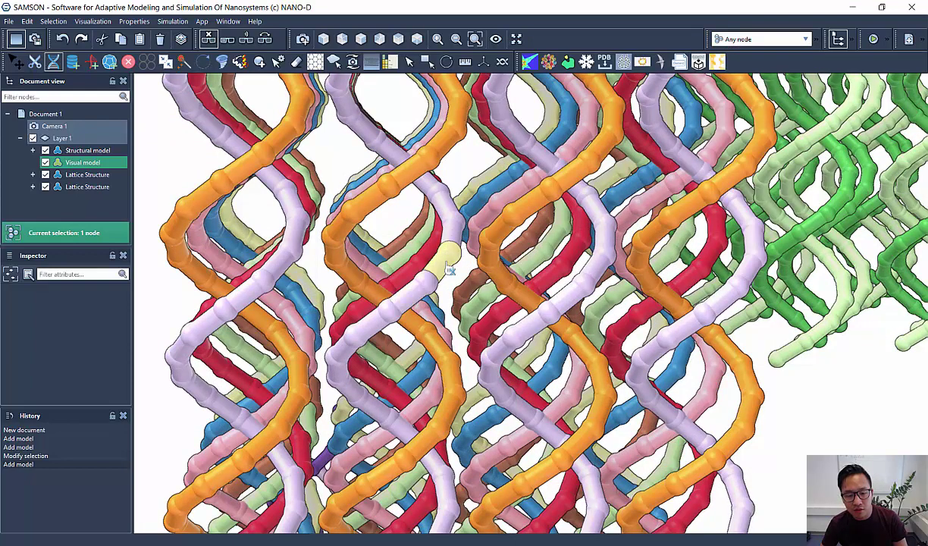
left_click(466, 228)
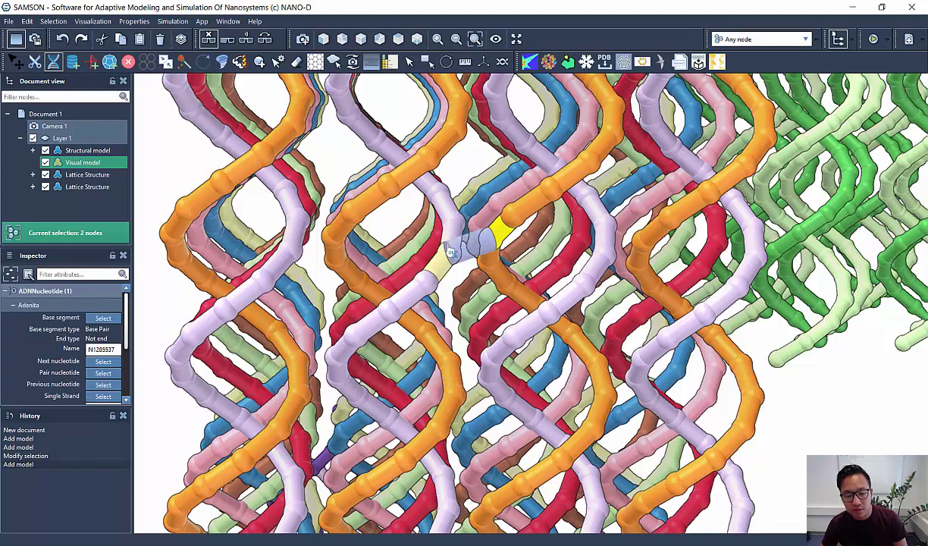
left_click_drag(448, 246, 449, 221)
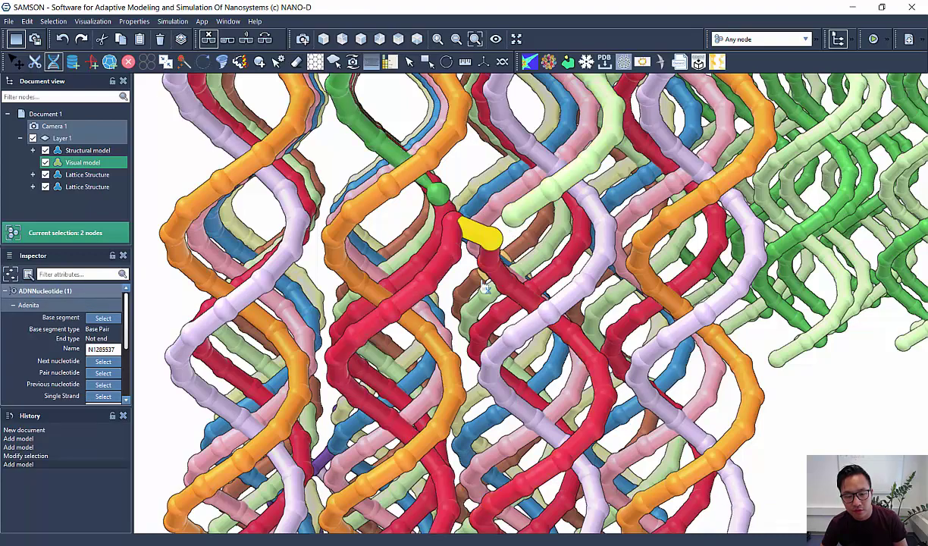
middle_click_drag(541, 314, 489, 241)
left_click_drag(489, 241, 463, 275)
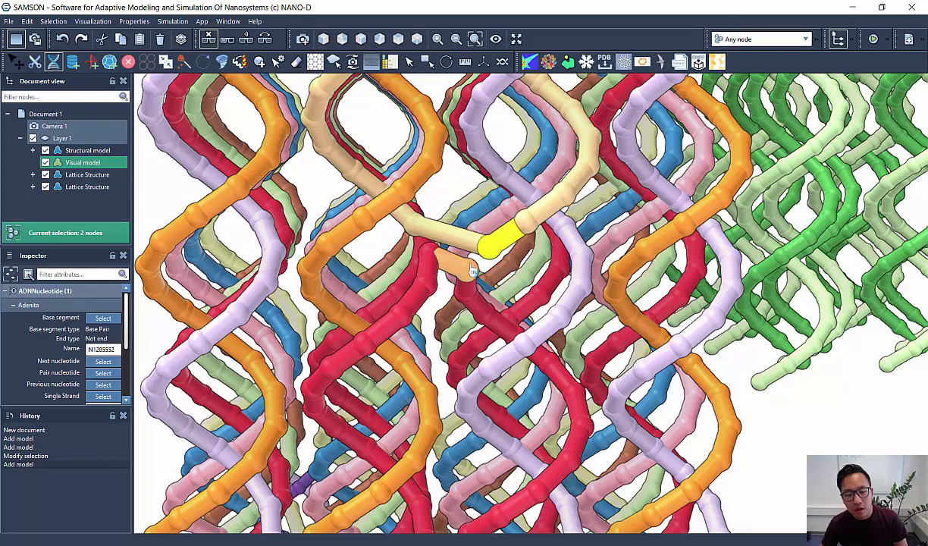
- Break the upper crossover strand between the second and third front helices and clear the selection
left_click(34, 61)
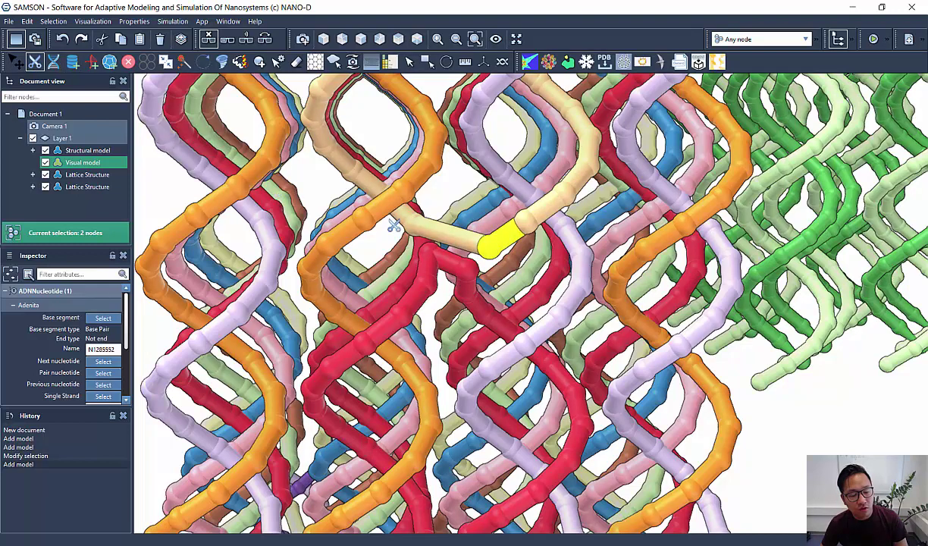
left_click(430, 225)
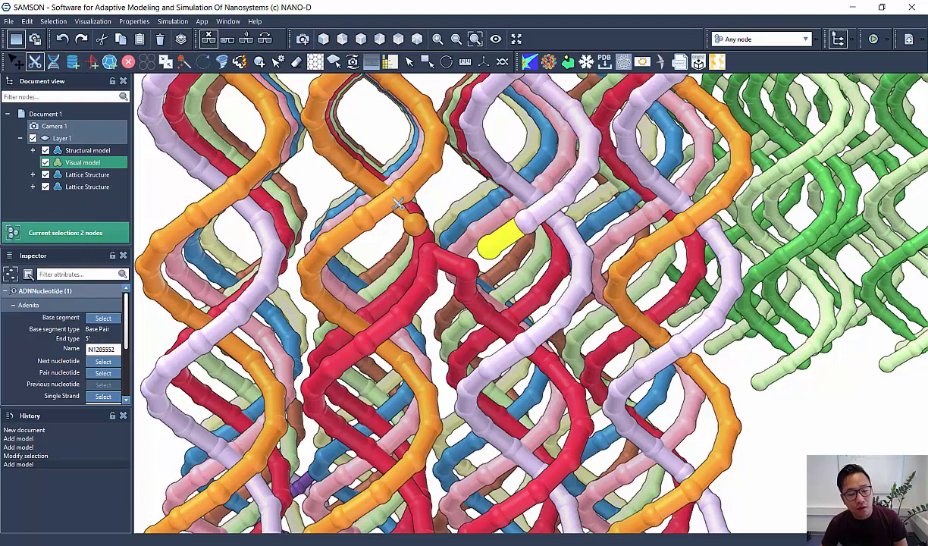
left_click(408, 62)
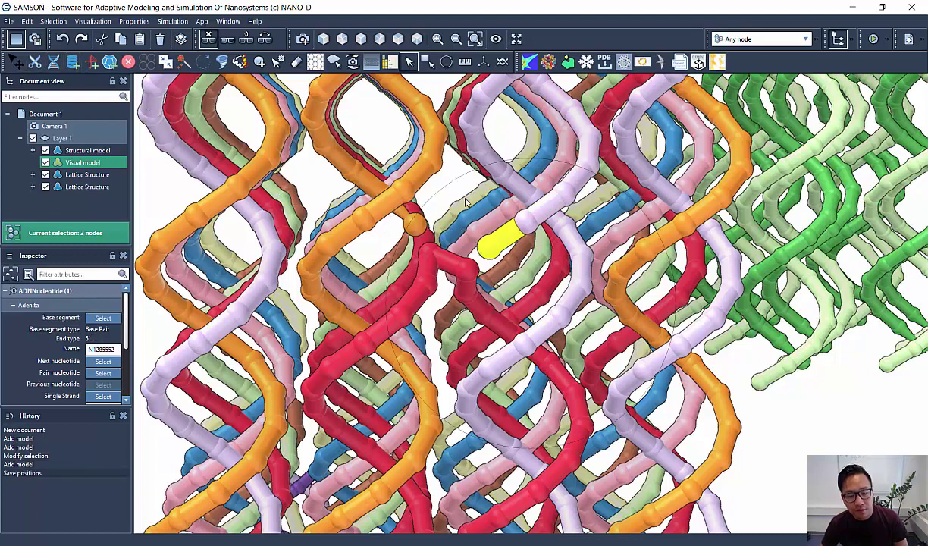
scroll(466, 201, "up", 3)
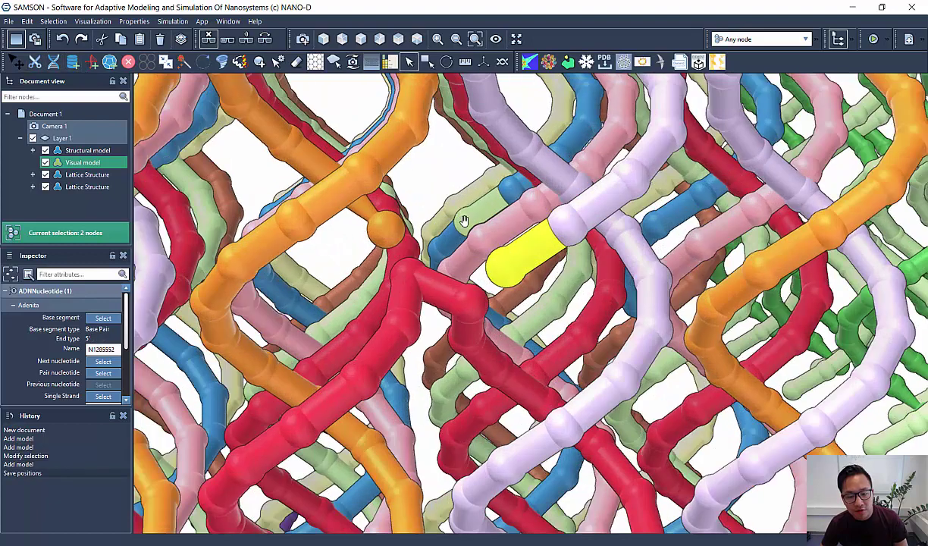
left_click(433, 177)
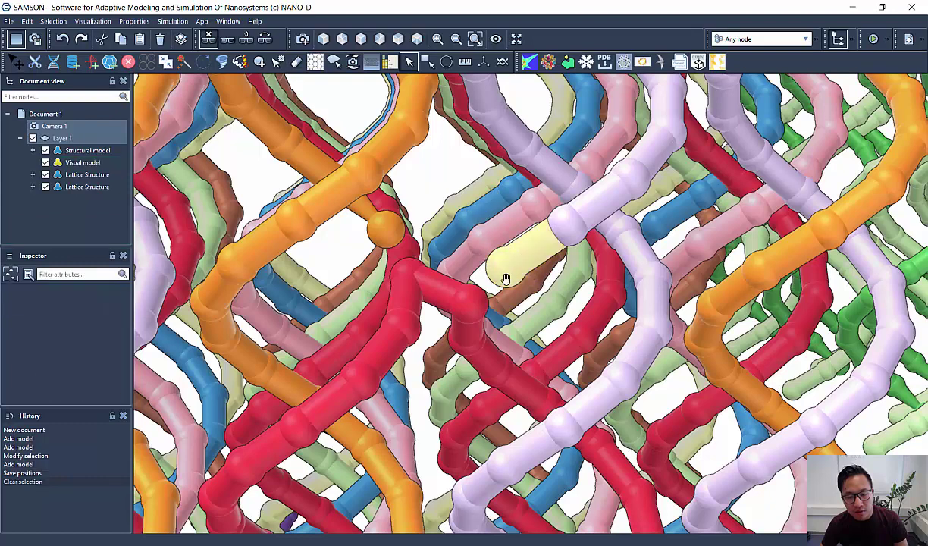
- Select the nucleotides near the two free ends of the broken crossover in turn, then clear the selection
left_click(365, 213)
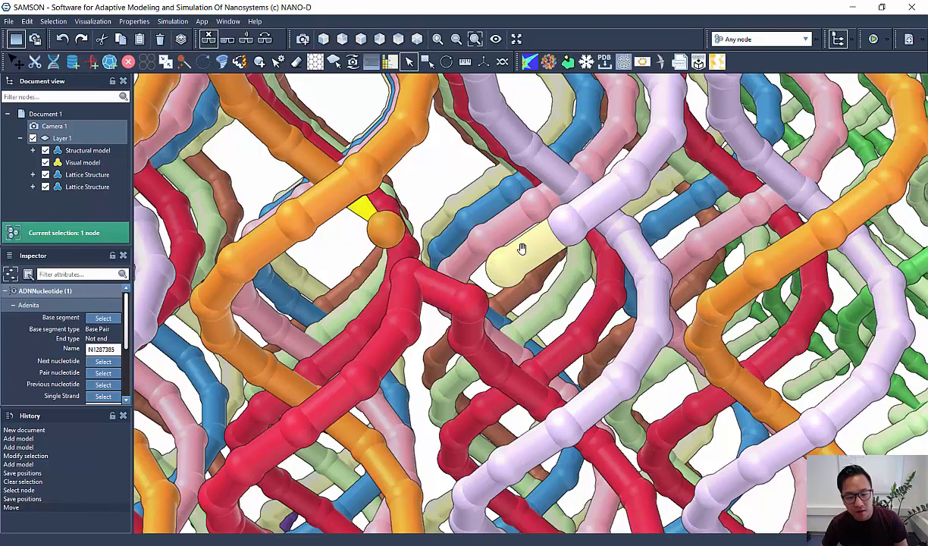
left_click(513, 267)
left_click(439, 192)
scroll(439, 192, "down", 10)
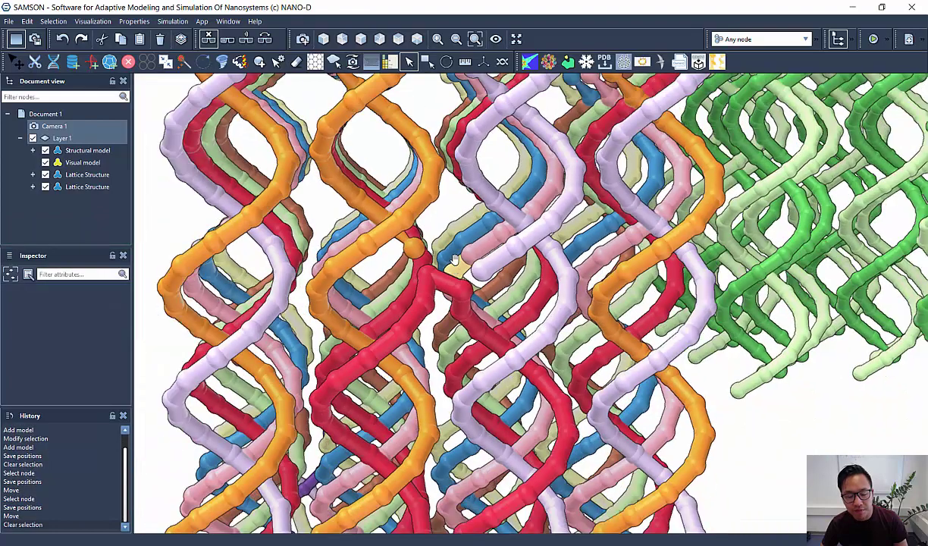
scroll(459, 285, "up", 5)
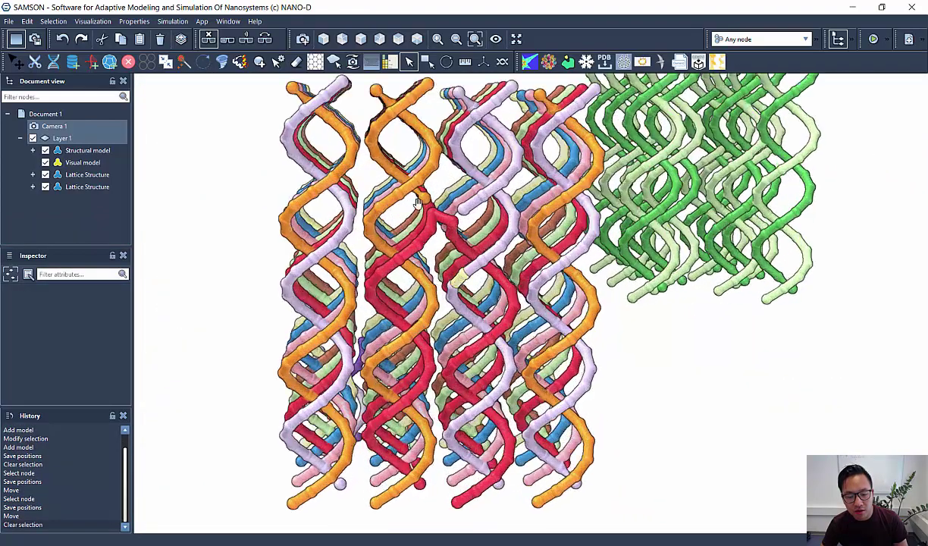
- Reconnect the two free ends of the broken upper crossover with the DNA Connection Tool and clear the selection
left_click(459, 204)
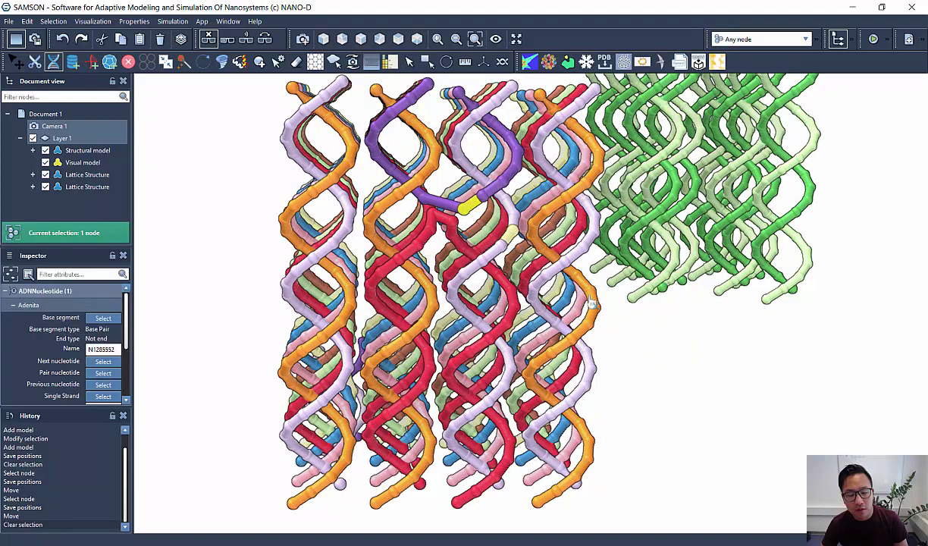
left_click(408, 61)
left_click(677, 372)
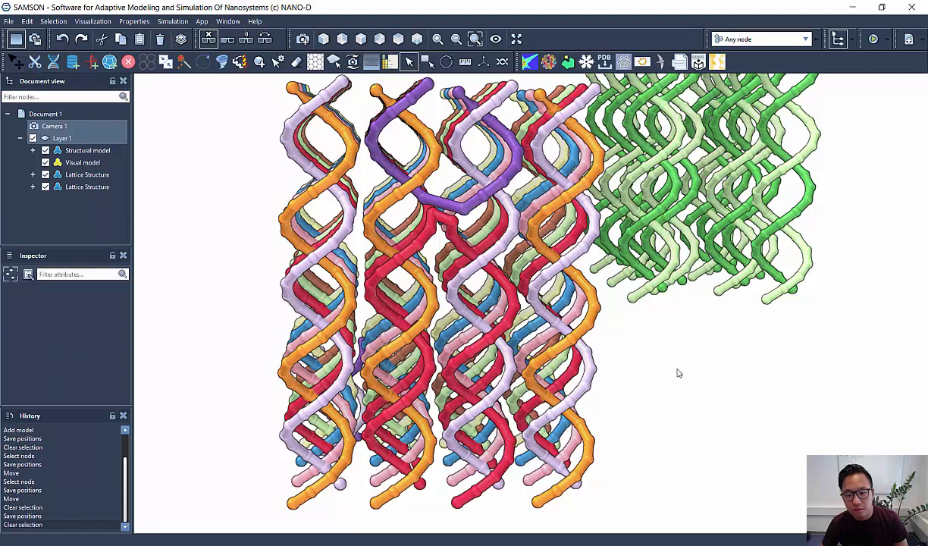
- Select the green honeycomb lattice structure and move it beside the square lattice so that both sit at about the same height
scroll(535, 283, "down", 5)
right_click_drag(357, 205, 530, 251)
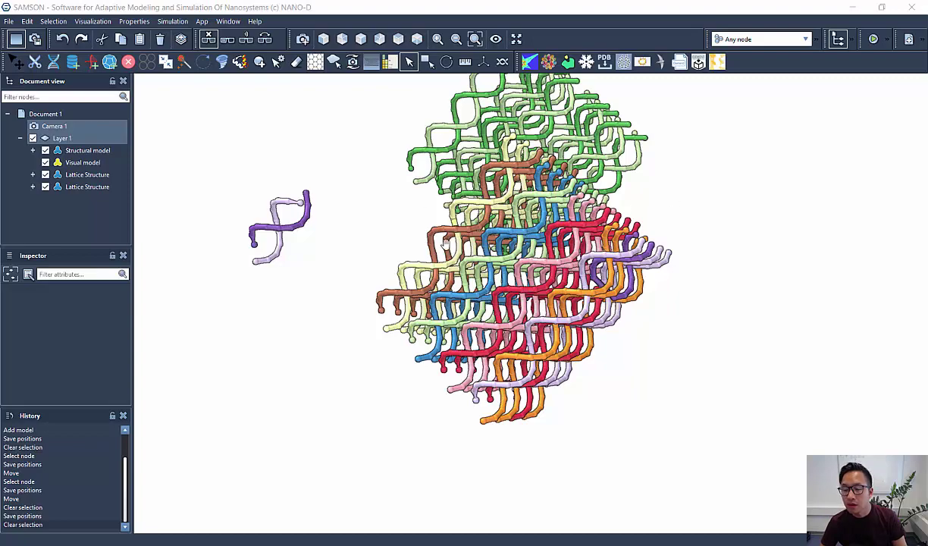
right_click_drag(421, 230, 318, 205)
scroll(453, 222, "down", 3)
right_click_drag(300, 270, 310, 202)
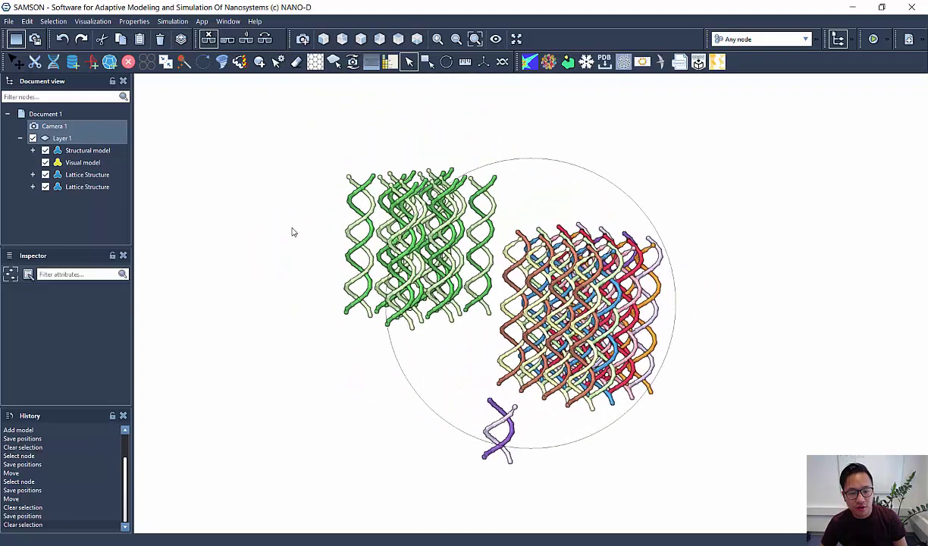
left_click(77, 187)
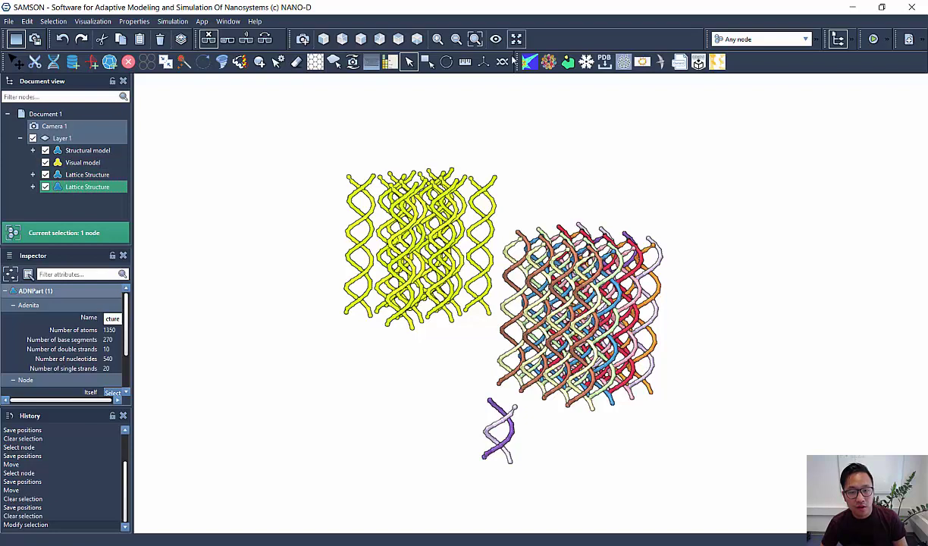
left_click(482, 68)
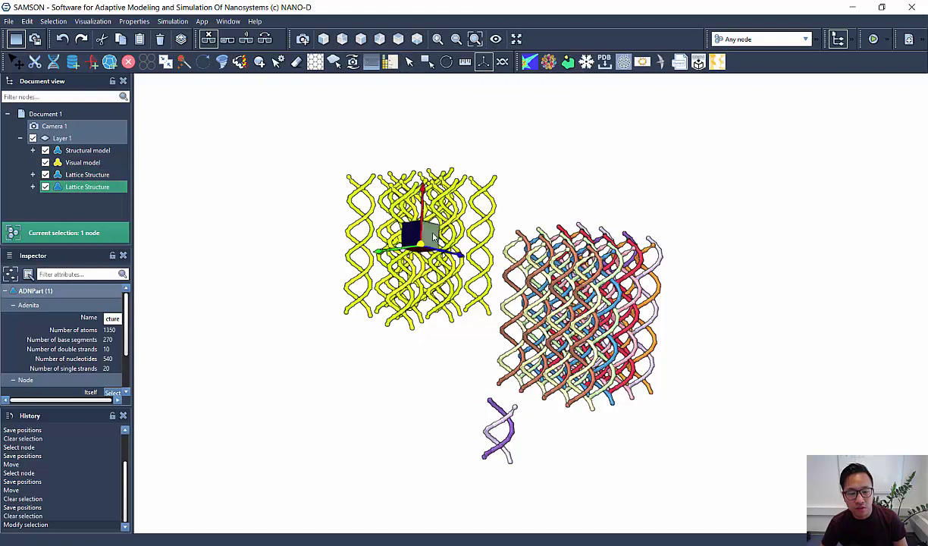
left_click_drag(435, 237, 435, 291)
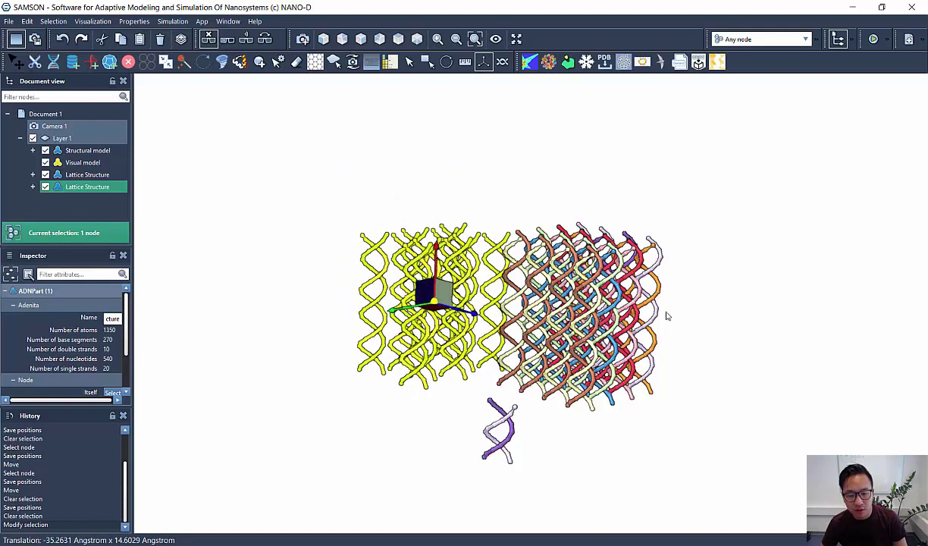
- Rotate the honeycomb lattice in place beside the square lattice and clear the selection
middle_click_drag(666, 314, 482, 309)
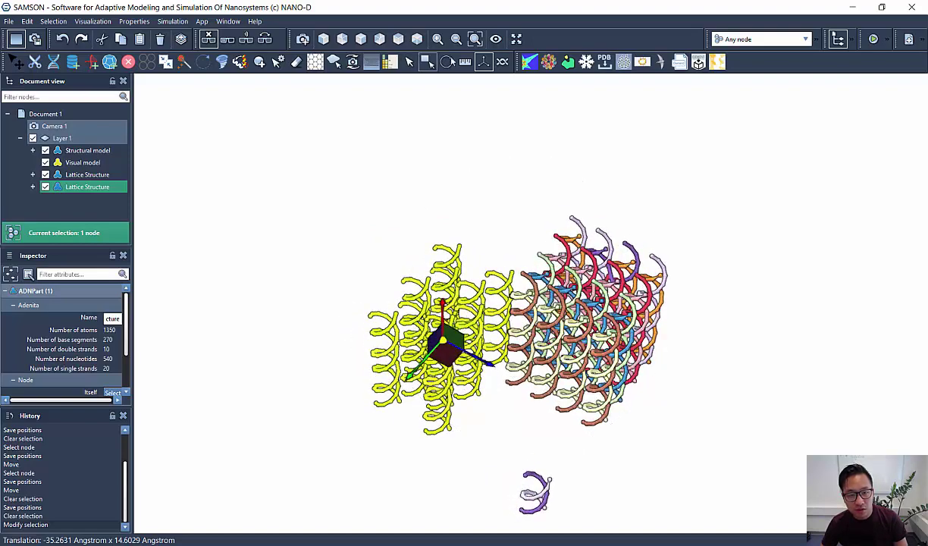
left_click(446, 62)
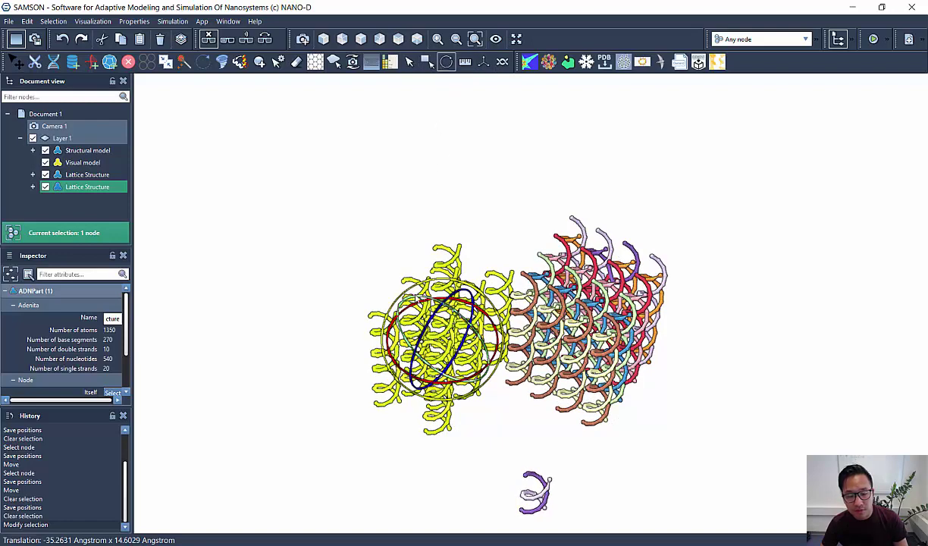
left_click_drag(418, 295, 421, 506)
left_click(408, 61)
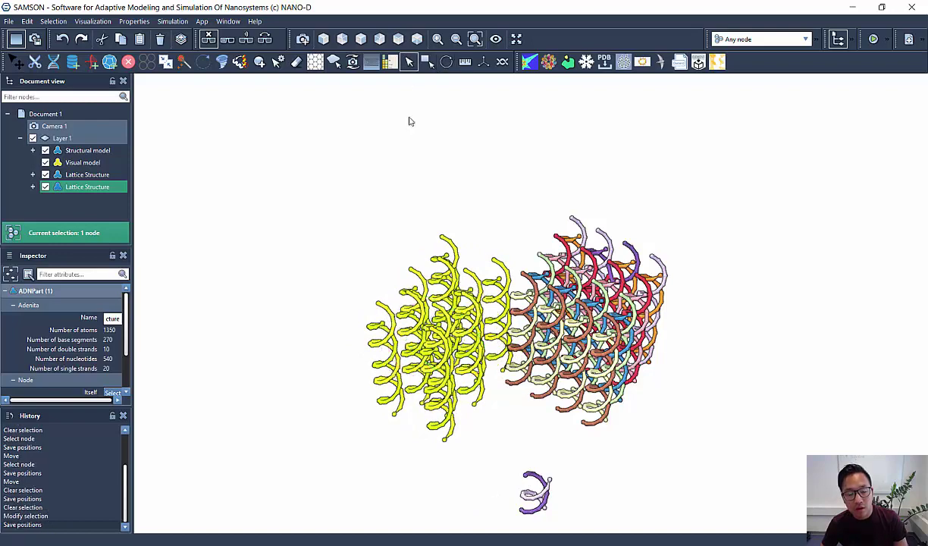
left_click(445, 186)
middle_click_drag(515, 228, 447, 175)
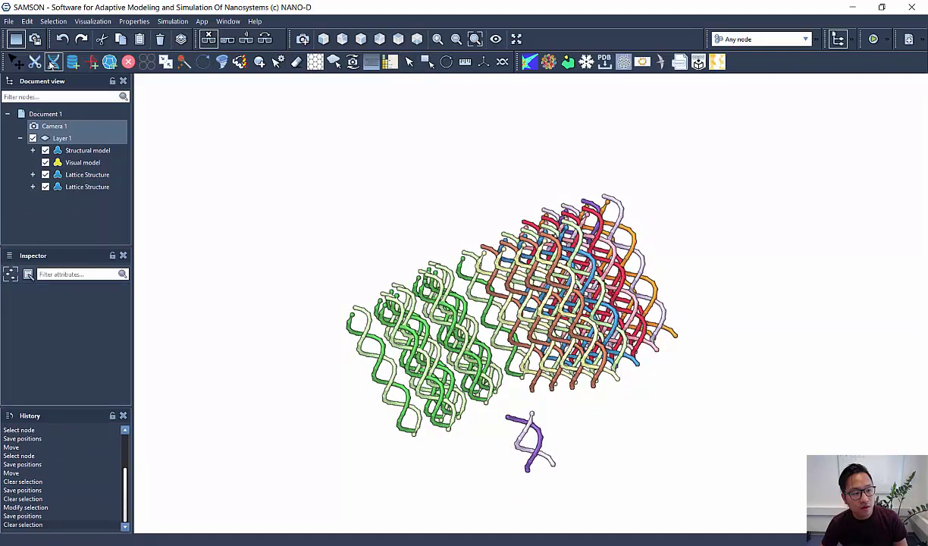
- Connect the upper free end of the square lattice's nearest brown corner strand to the adjacent dark green honeycomb strand in Single mode
left_click(52, 62)
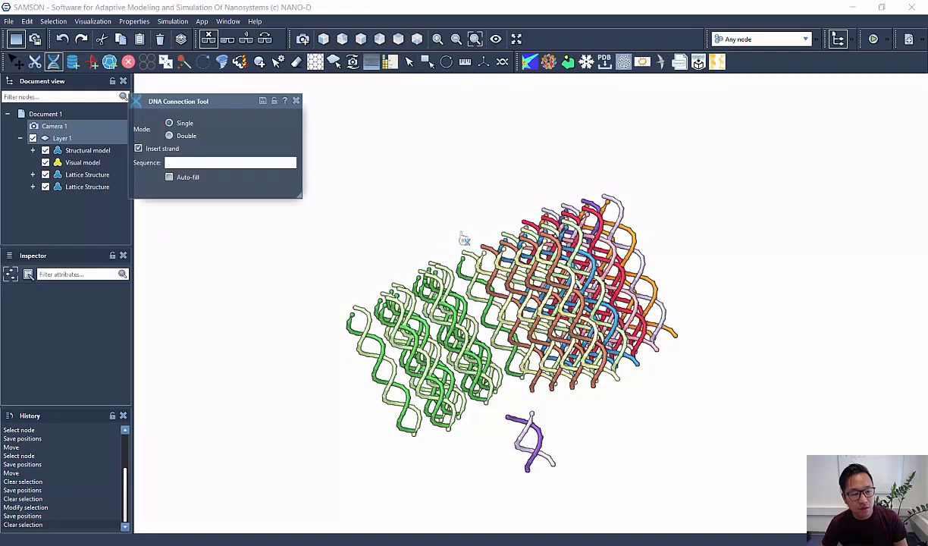
middle_click_drag(440, 224, 546, 226)
scroll(524, 281, "up", 5)
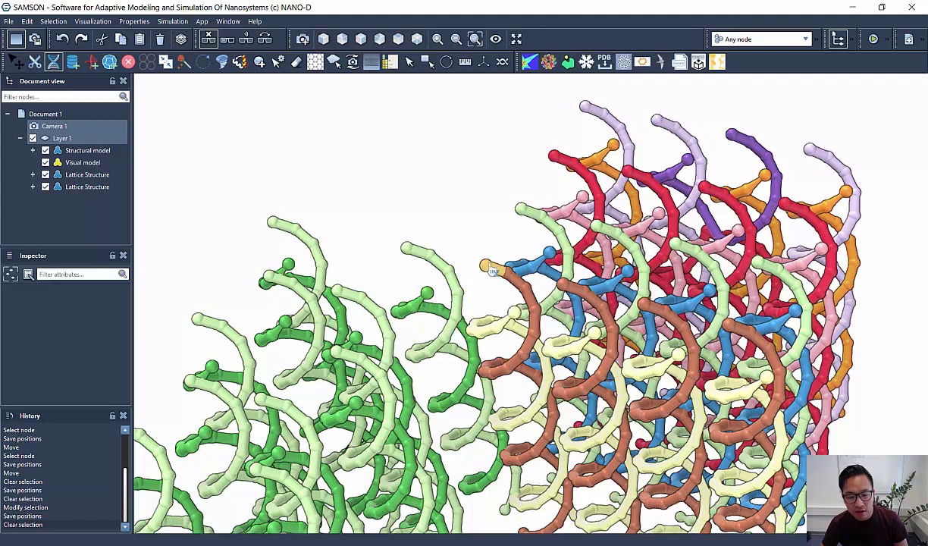
left_click_drag(491, 270, 413, 290)
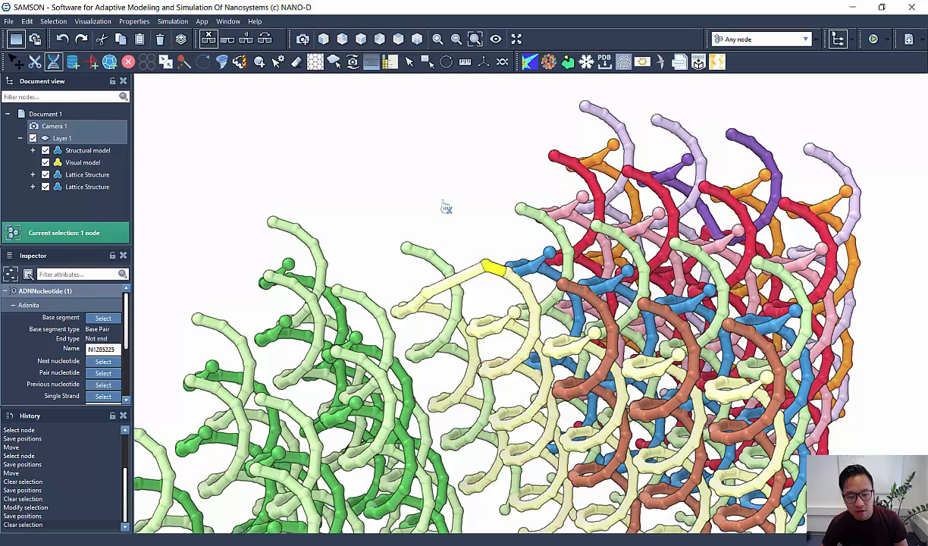
- Open the Adenita visual model's settings and adjust its scale at 3 to redraw the strands of both lattices
right_click(88, 171)
left_click(121, 188)
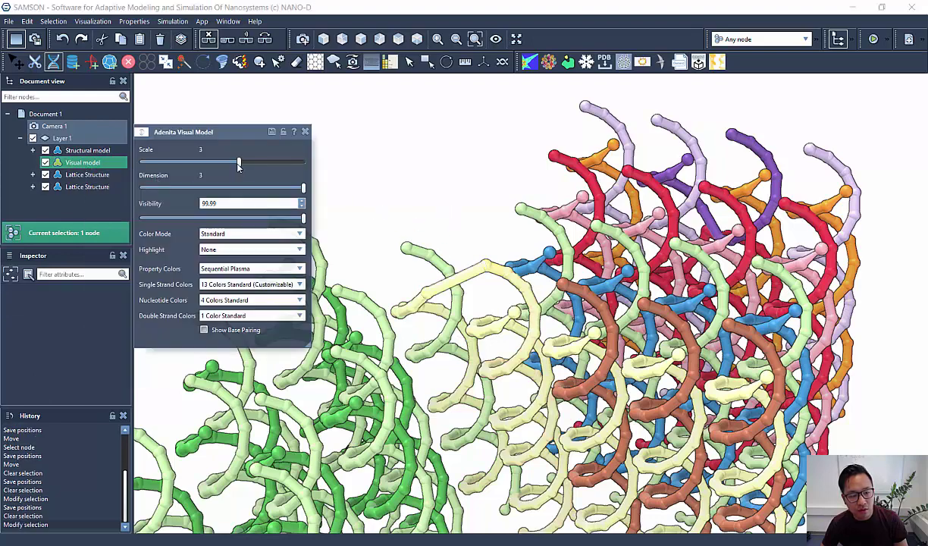
mouse_move(238, 165)
left_mouse_down()
mouse_move(213, 165)
mouse_move(238, 166)
left_mouse_up()
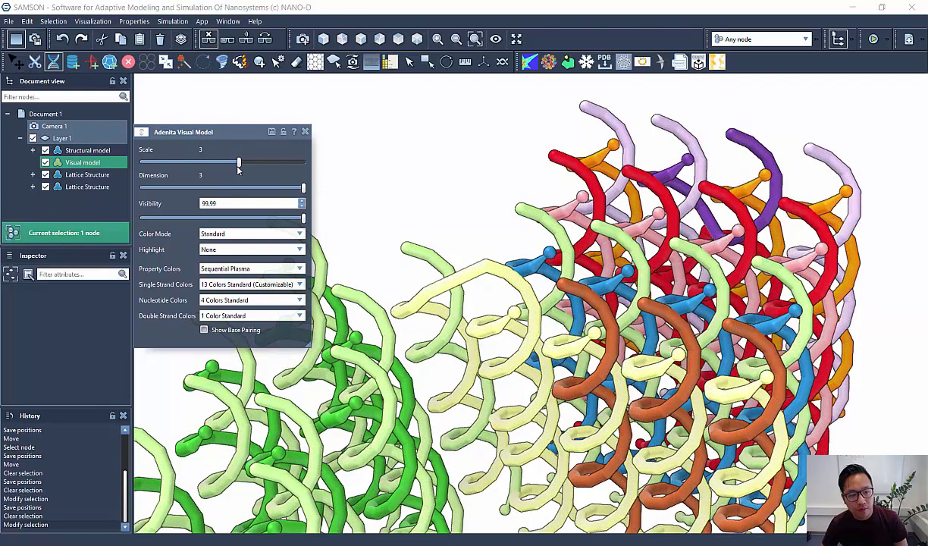
middle_click_drag(470, 154, 476, 157)
right_click_drag(476, 165, 470, 176)
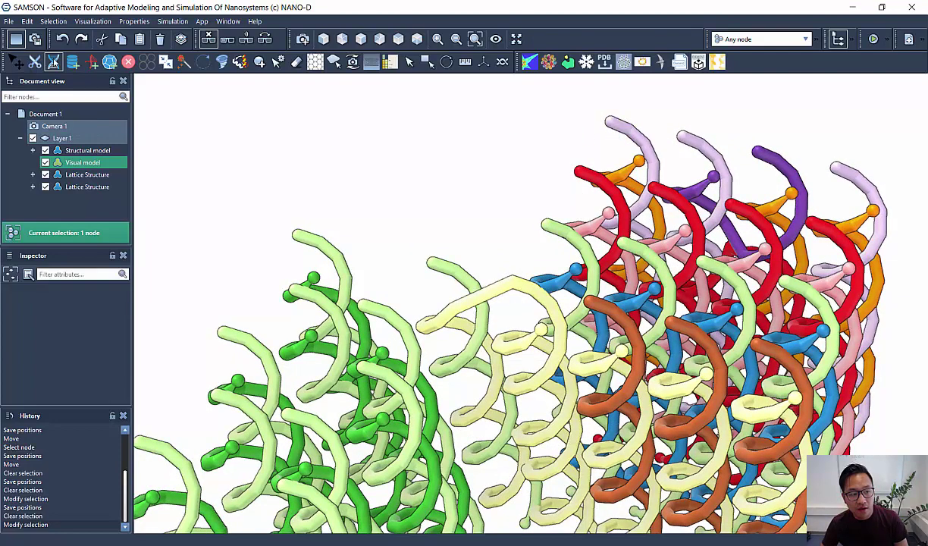
- Enable Auto-fill for the DNA connection and link a free honeycomb strand end to the square lattice's far lavender corner strand
left_click(54, 62)
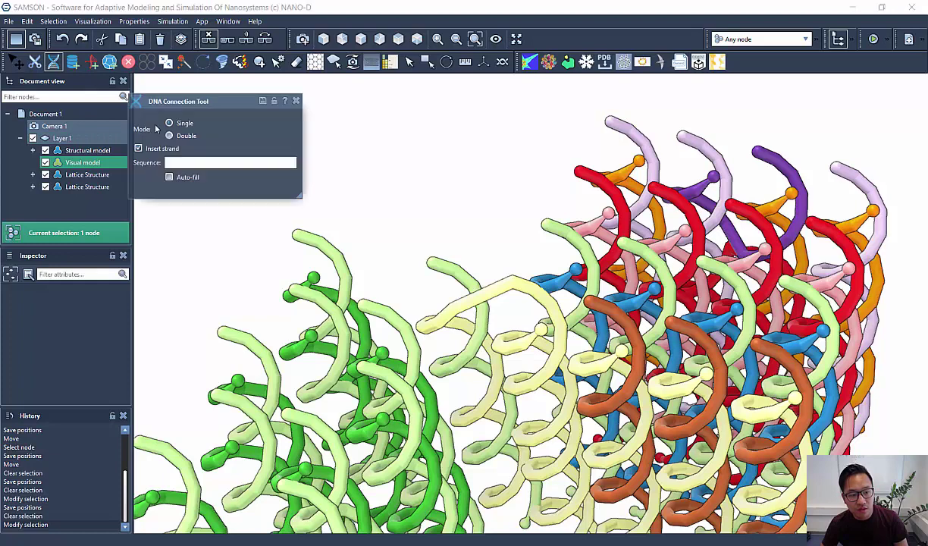
left_click(169, 178)
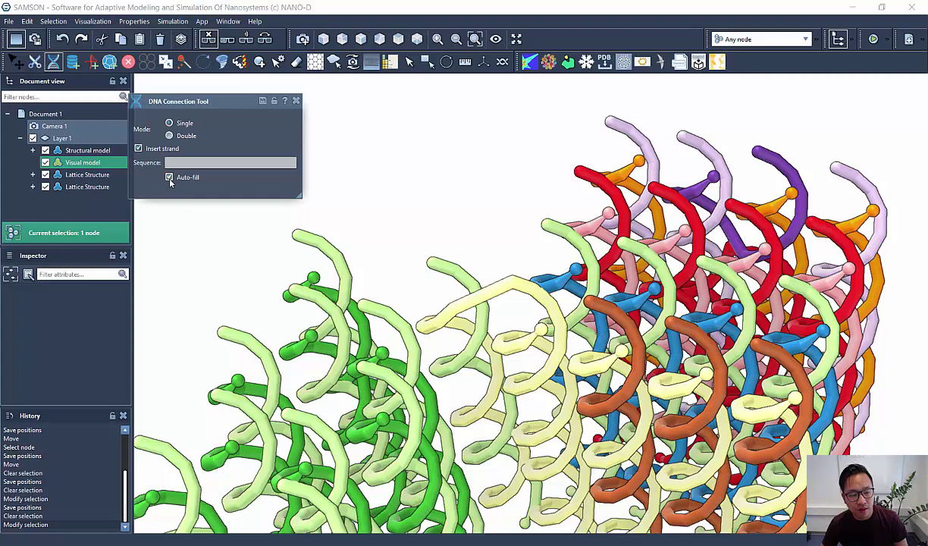
left_click(169, 177)
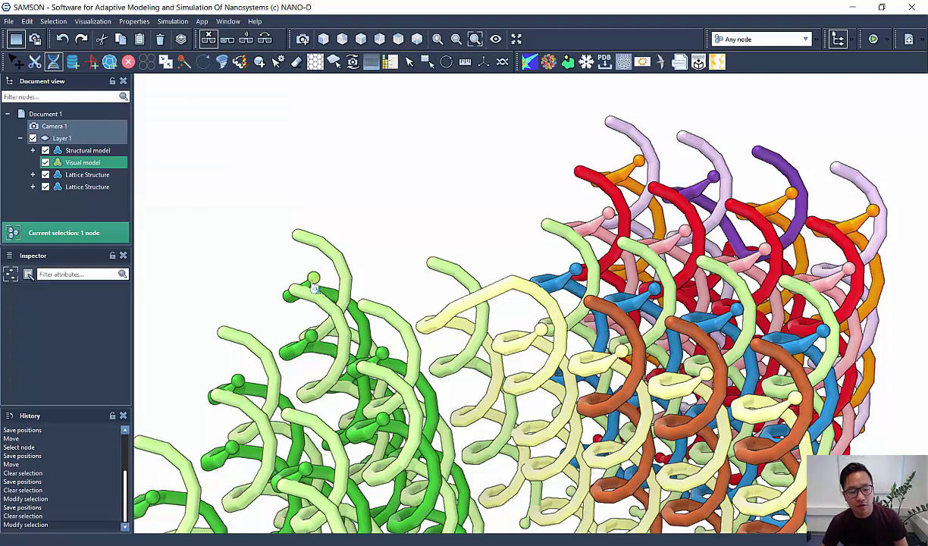
left_click_drag(313, 279, 611, 125)
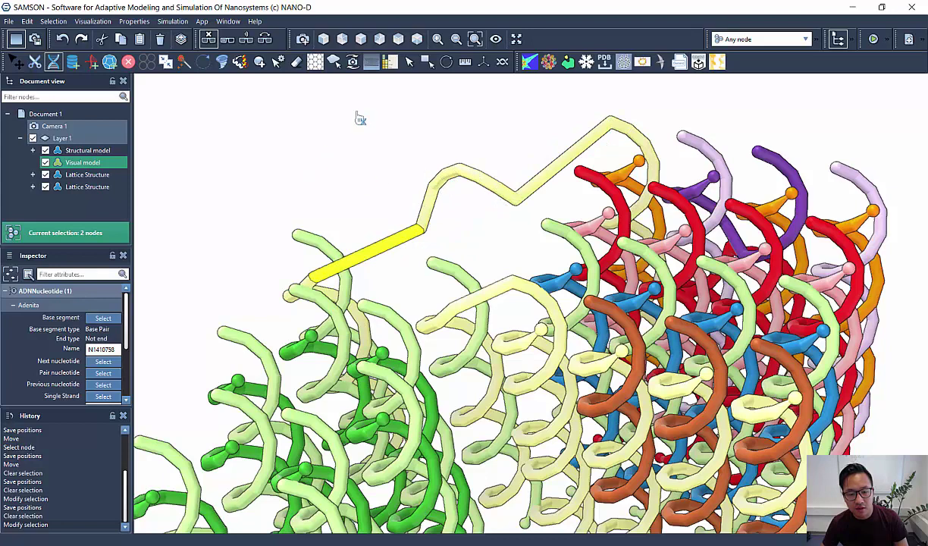
- Lower the Adenita visual model's scale below 2.8 to display both lattices as balls and sticks
left_click(410, 62)
left_click(1, 156)
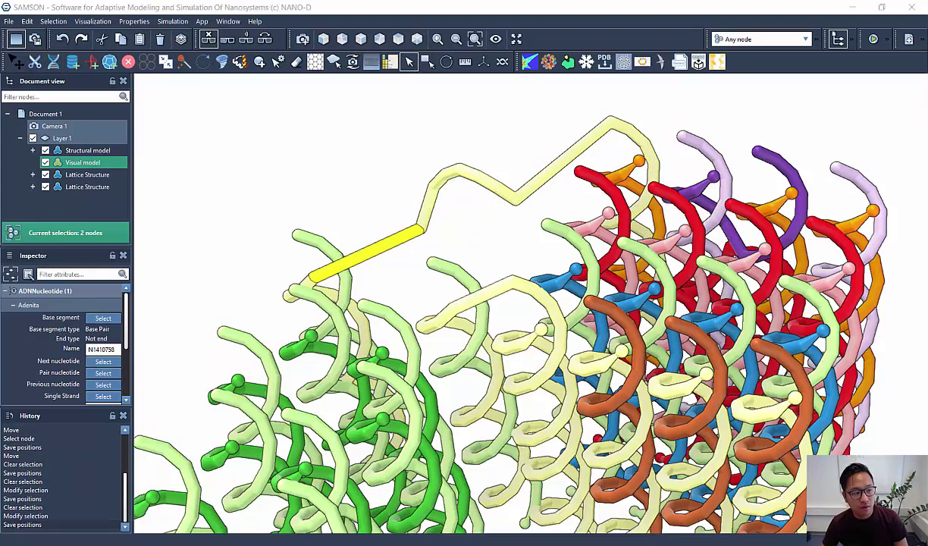
left_click(62, 163)
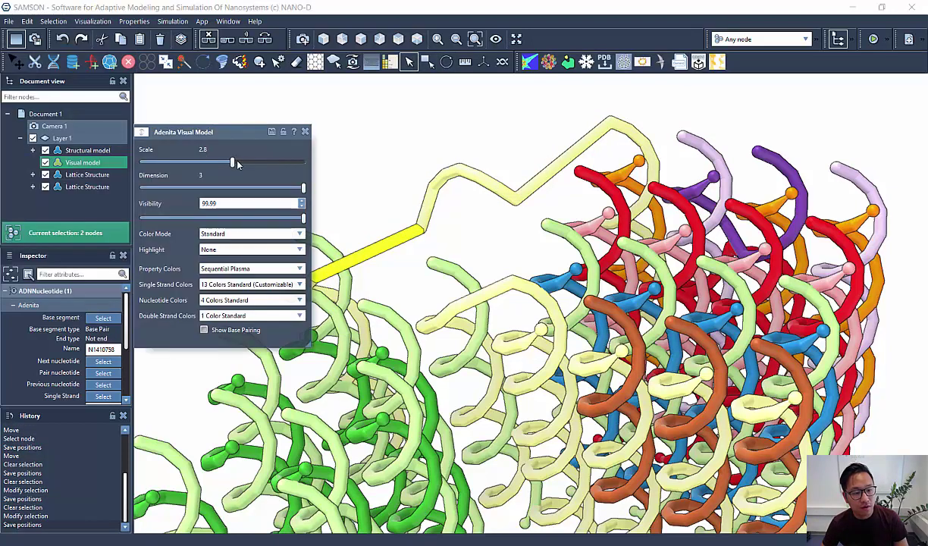
left_click_drag(232, 166, 212, 168)
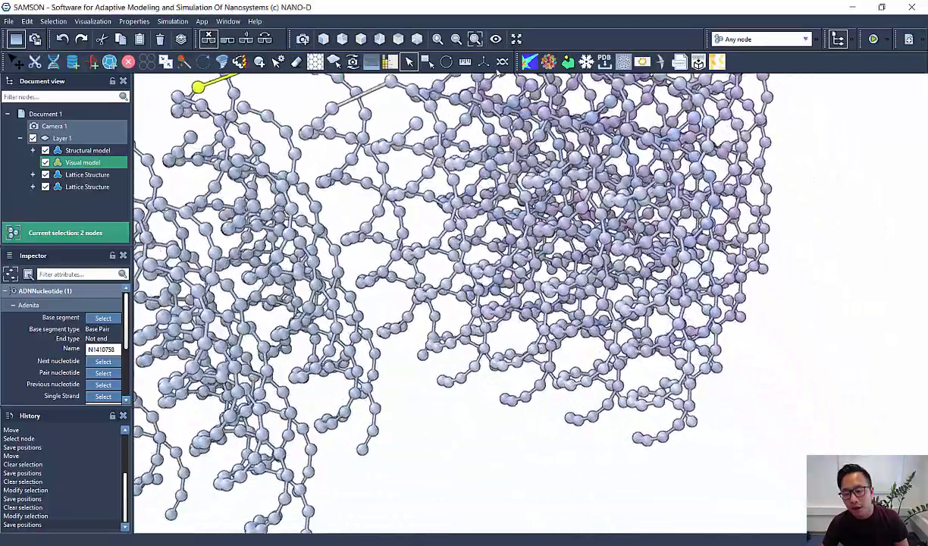
right_click_drag(501, 391, 488, 309)
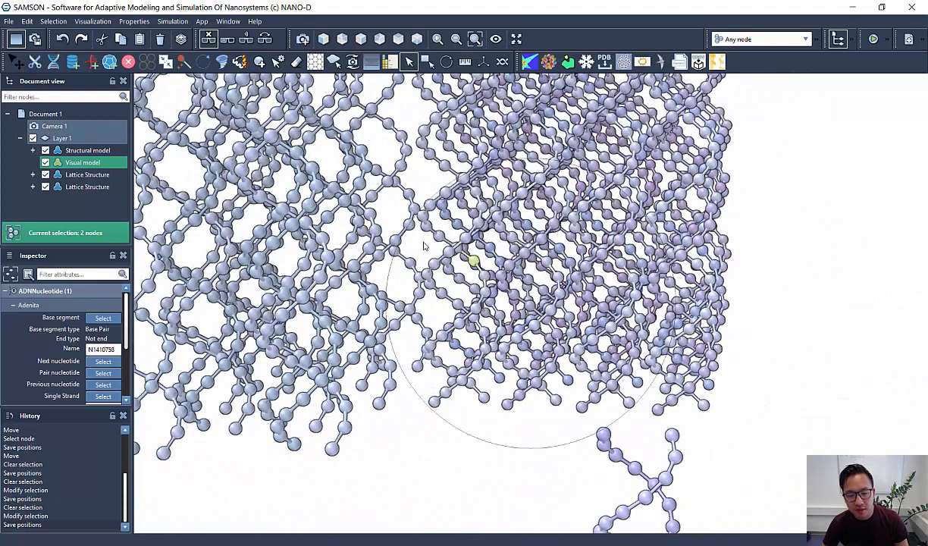